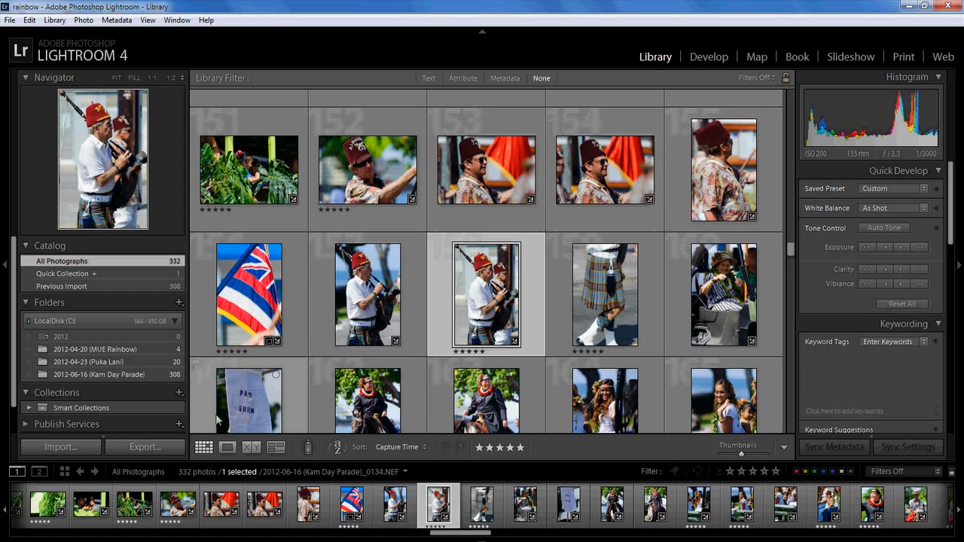
# Set the selected photo to export to the Edits subfolder beside the original, with existing files set to Ask what to do.
pyautogui.click(147, 447)
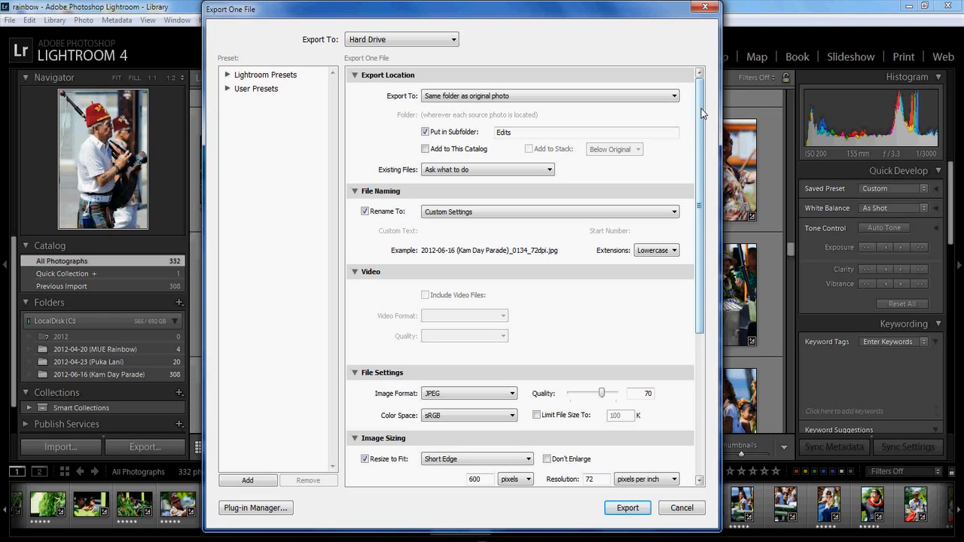
pyautogui.moveTo(701, 113); pyautogui.dragTo(697, 172)
pyautogui.click(567, 99)
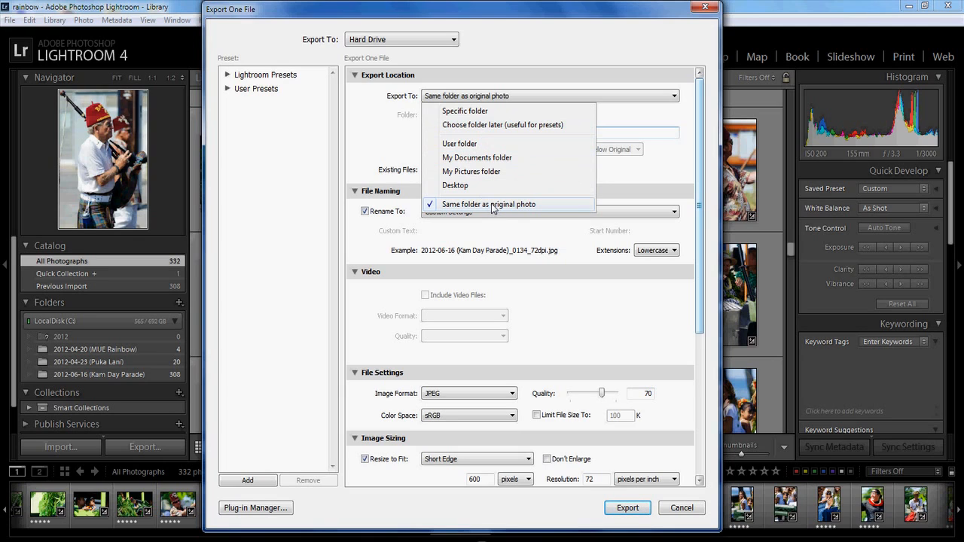
pyautogui.click(516, 205)
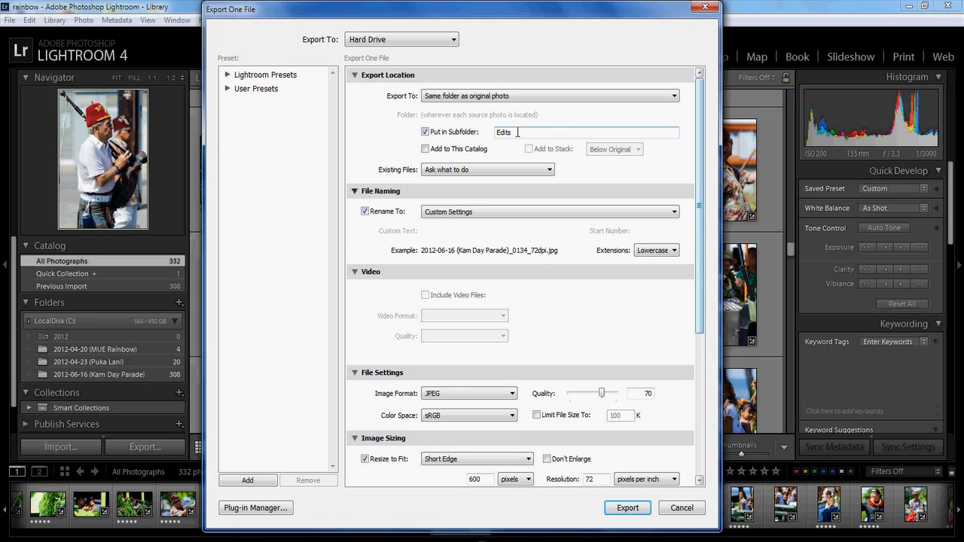
pyautogui.click(518, 172)
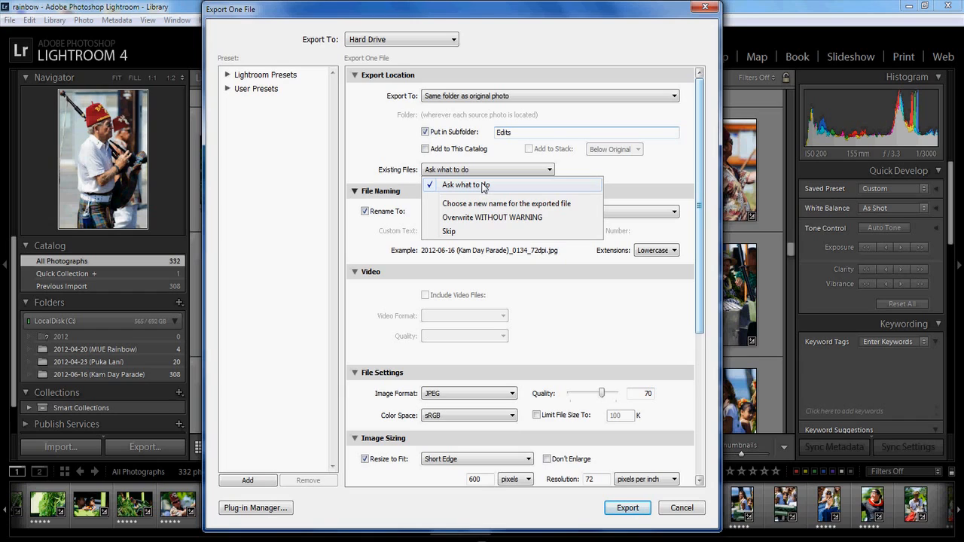
pyautogui.click(485, 186)
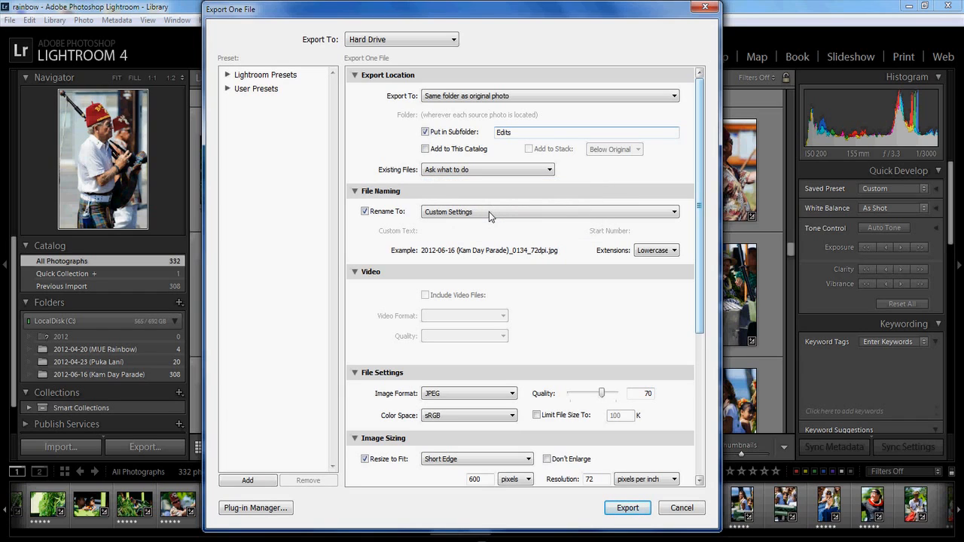
# Open the filename template for the export and accept it as the original filename followed by _72dpi.
pyautogui.click(489, 211)
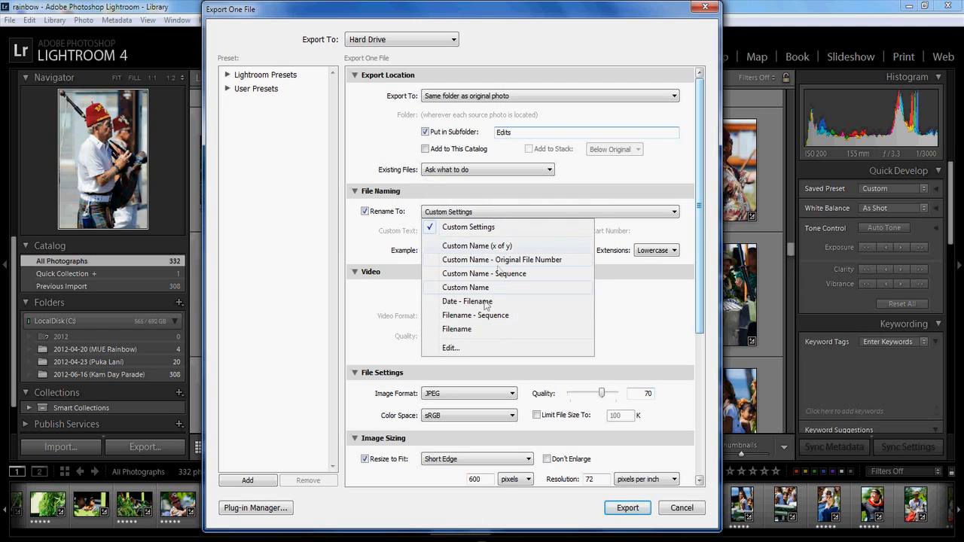
pyautogui.click(456, 349)
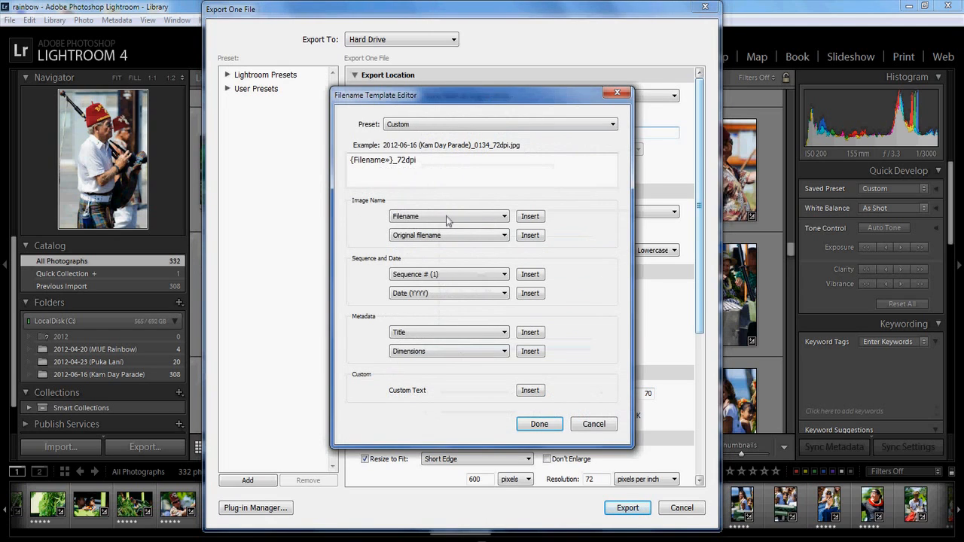
pyautogui.click(395, 160)
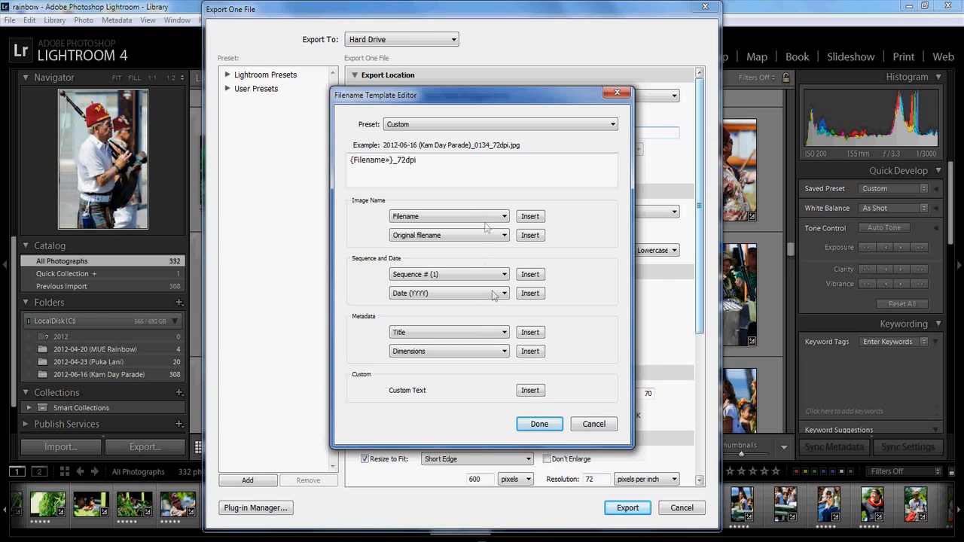
pyautogui.click(539, 426)
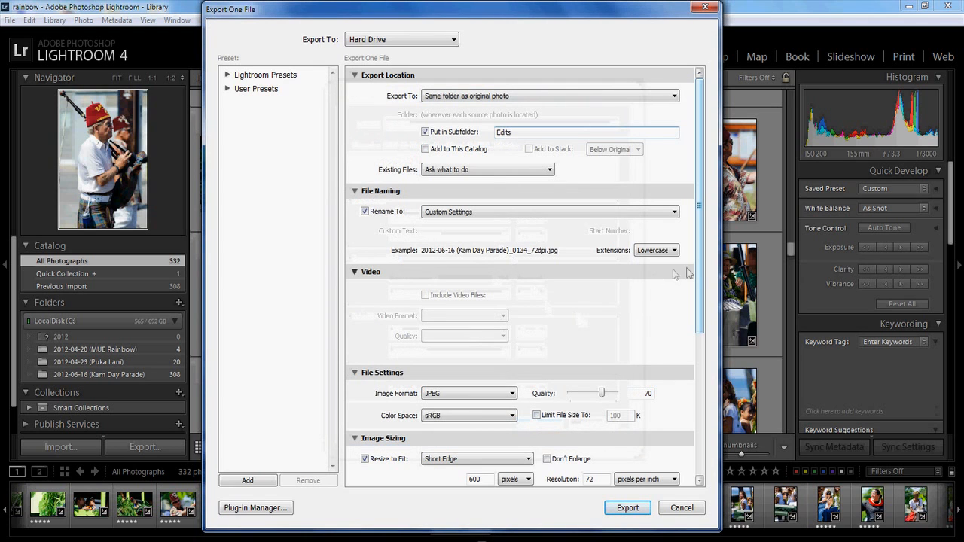
# Try TIFF as the export image format, return to JPEG, and keep the color space at sRGB.
pyautogui.moveTo(699, 265); pyautogui.dragTo(688, 392)
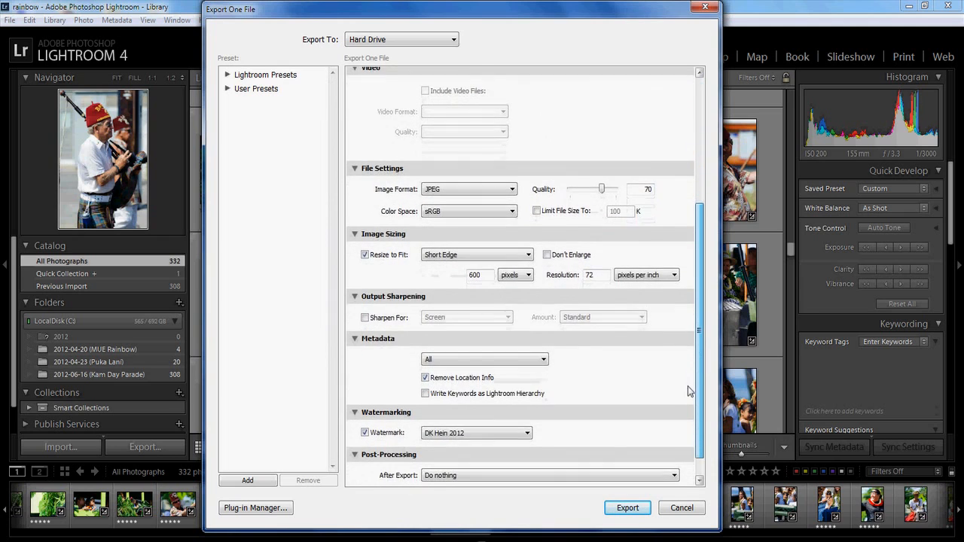
pyautogui.click(483, 190)
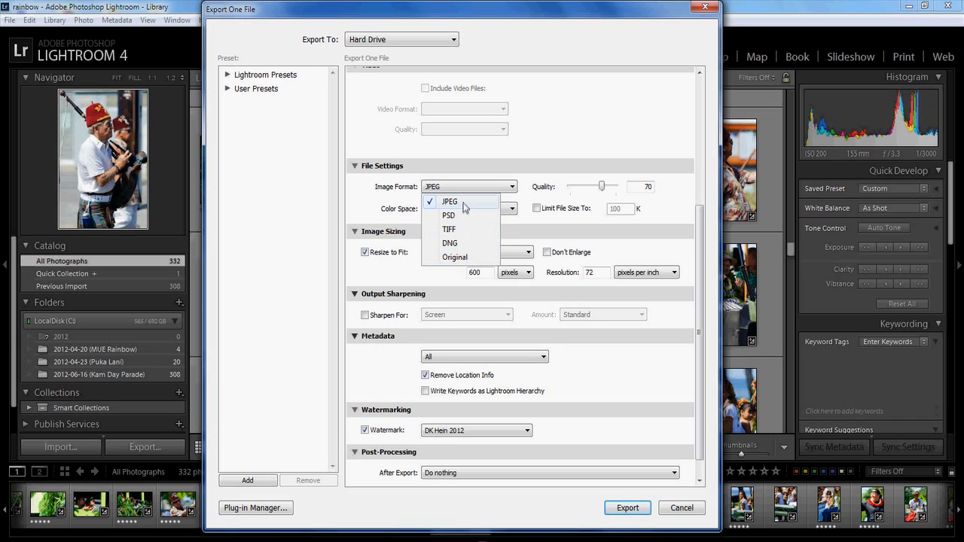
pyautogui.click(457, 229)
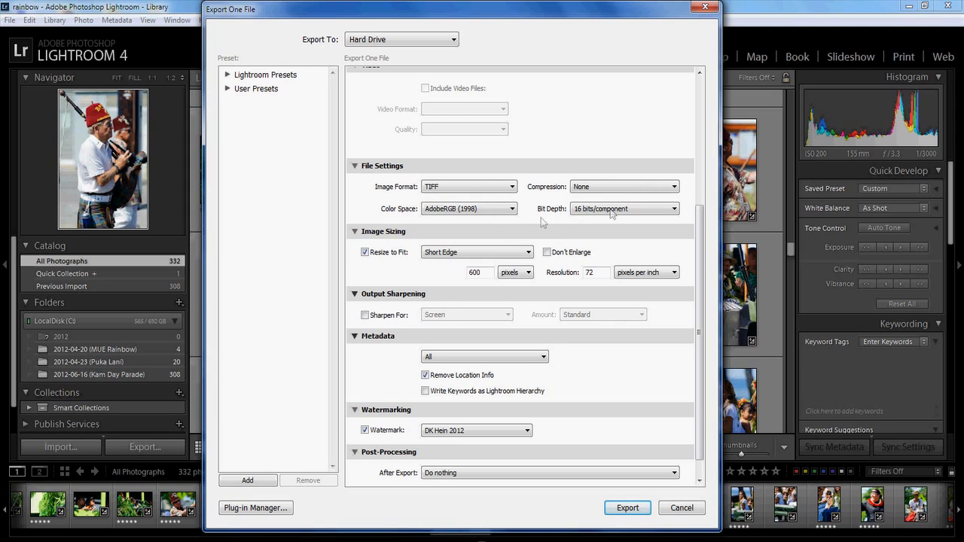
pyautogui.click(485, 194)
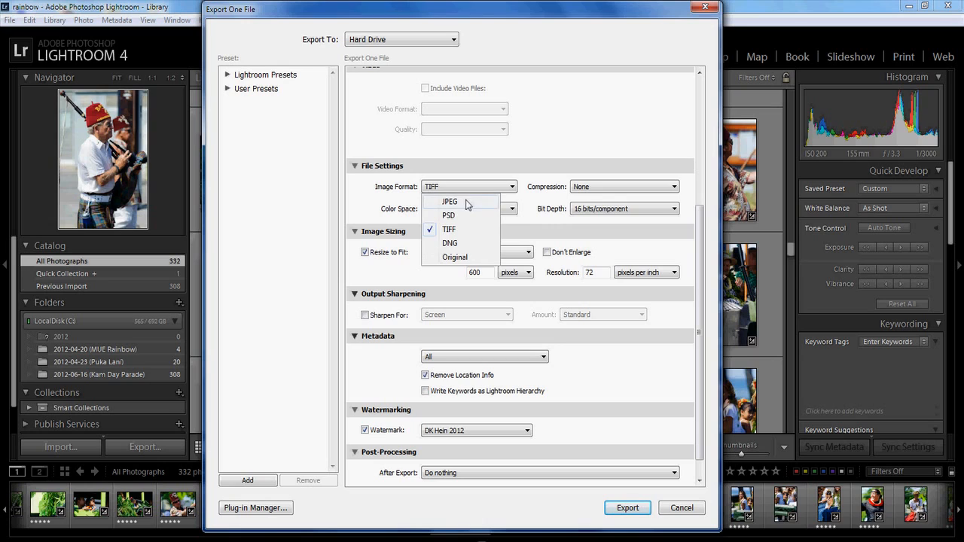
pyautogui.click(469, 202)
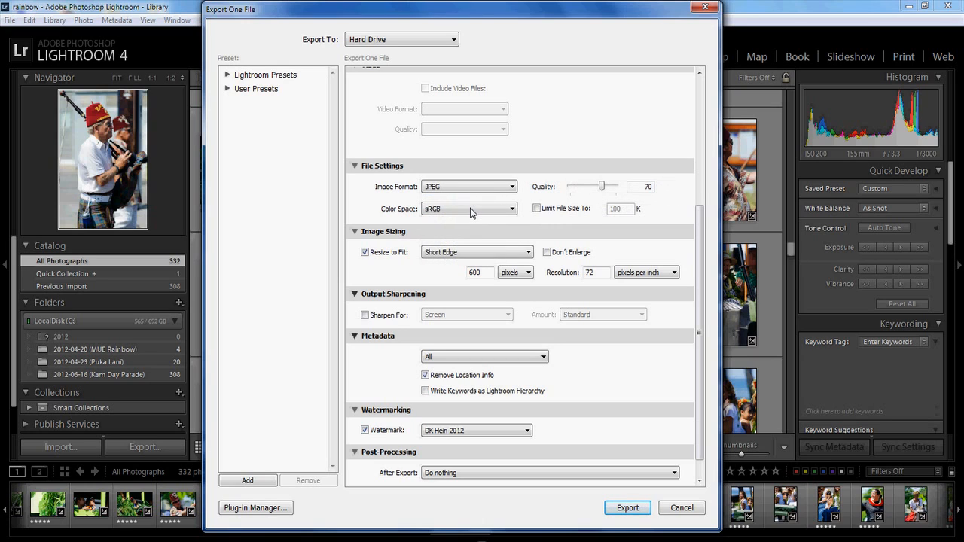
pyautogui.click(470, 208)
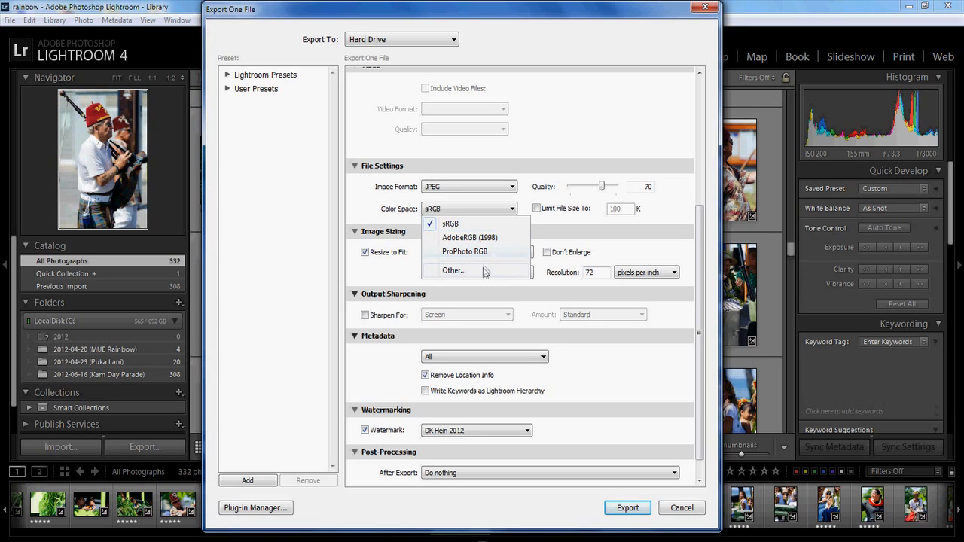
pyautogui.click(528, 199)
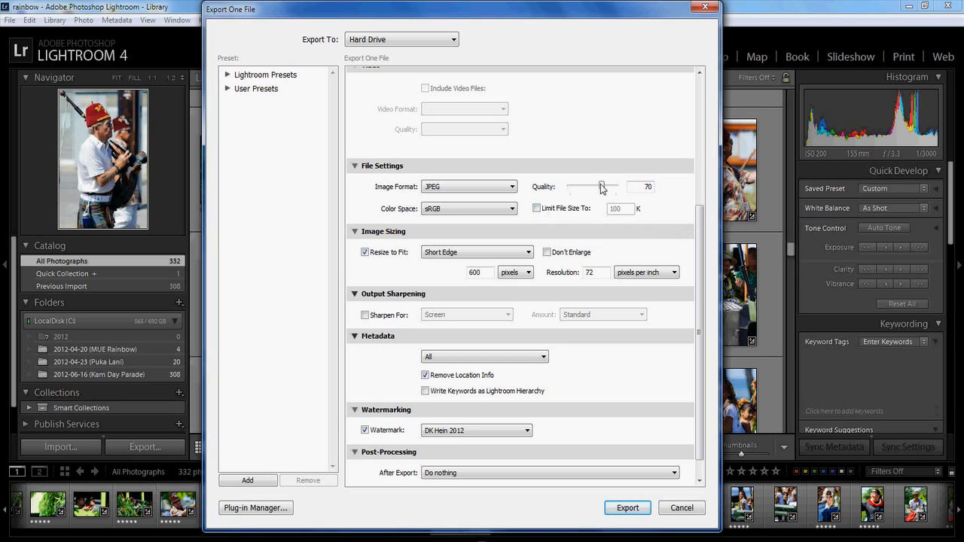
# Set the JPEG quality to 54.
pyautogui.moveTo(602, 188)
pyautogui.mouseDown()
pyautogui.moveTo(584, 188)
pyautogui.moveTo(609, 188)
pyautogui.moveTo(602, 192)
pyautogui.mouseUp()
pyautogui.moveTo(602, 191); pyautogui.dragTo(608, 191)
pyautogui.moveTo(609, 191); pyautogui.dragTo(595, 193)
# Resize the exported image to 600 pixels on the short edge, with the resolution at 72 pixels per inch.
pyautogui.click(460, 254)
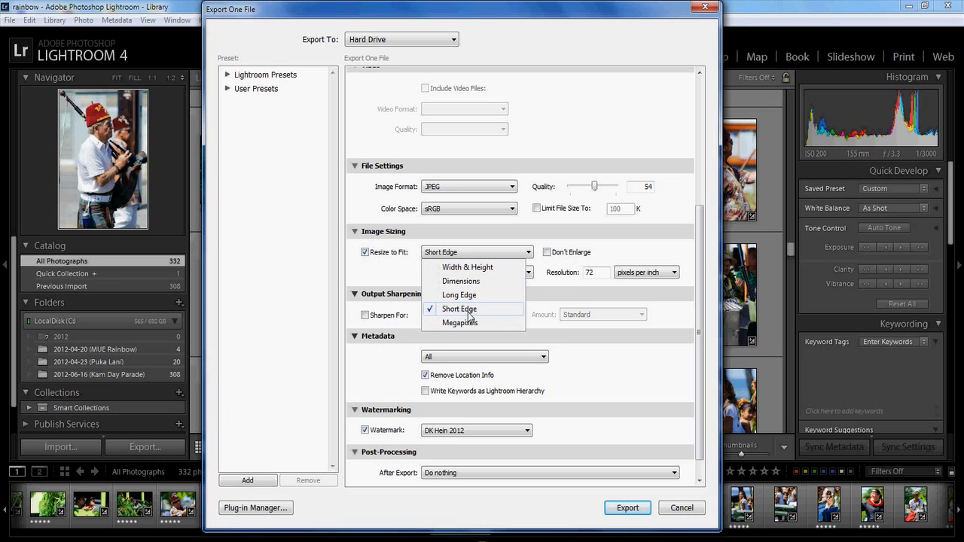
pyautogui.click(480, 314)
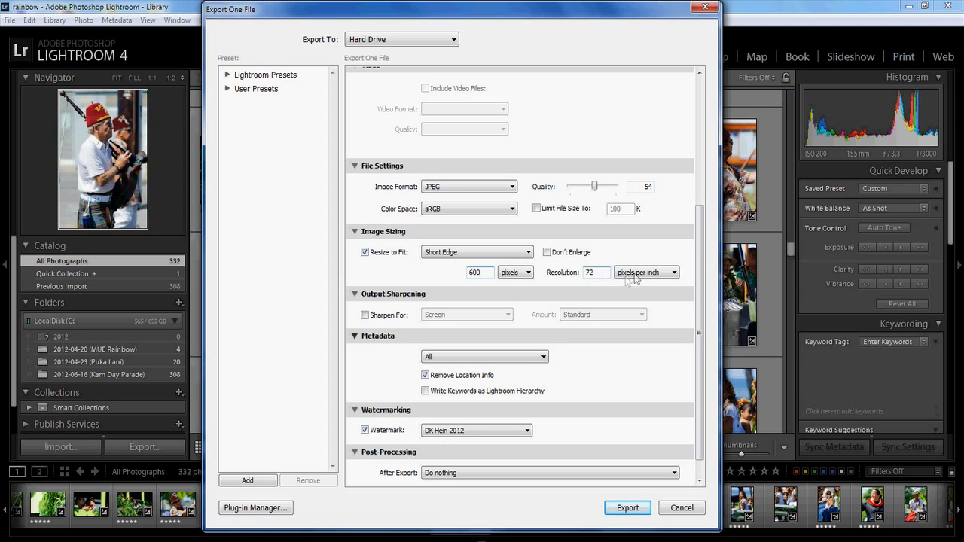
pyautogui.click(670, 272)
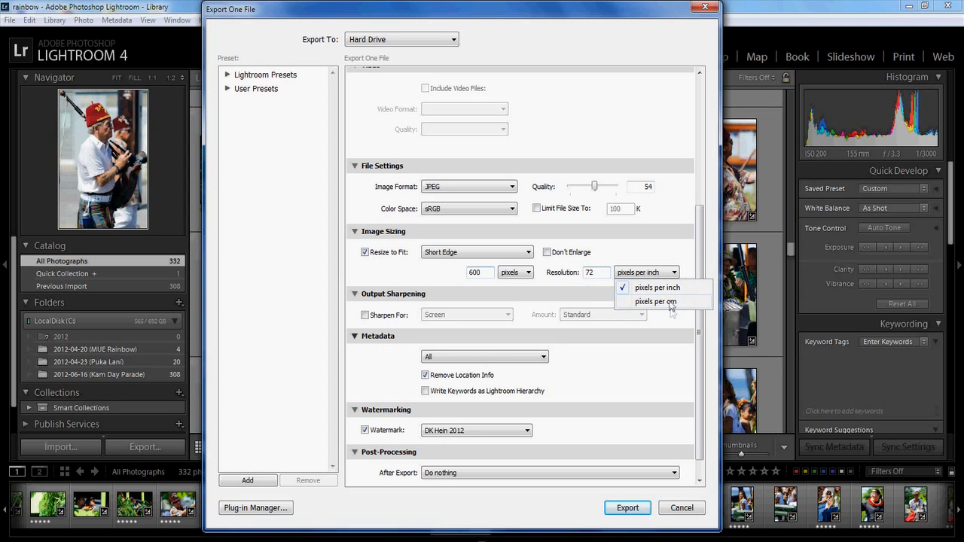
pyautogui.click(654, 287)
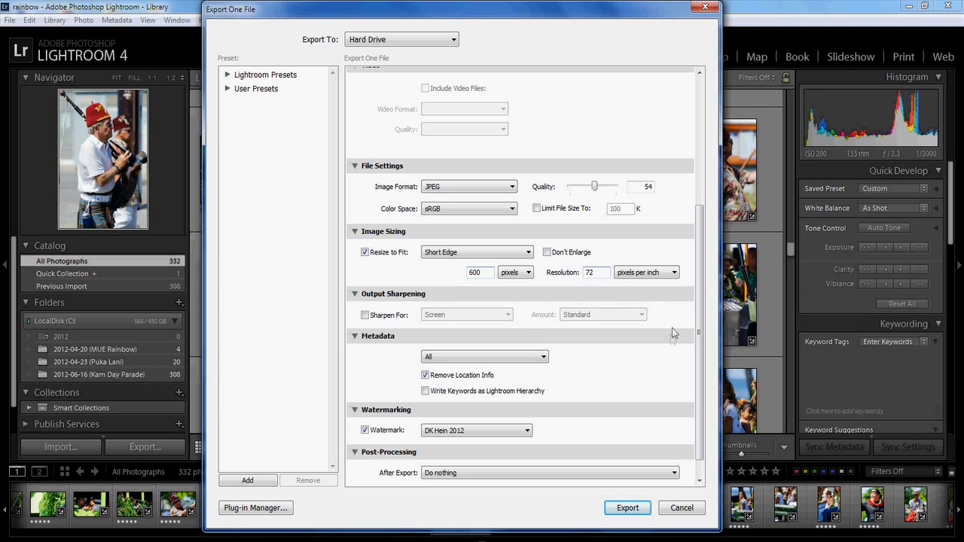
# Review the metadata choices for the export and keep All.
pyautogui.scroll(-1, 700, 322)
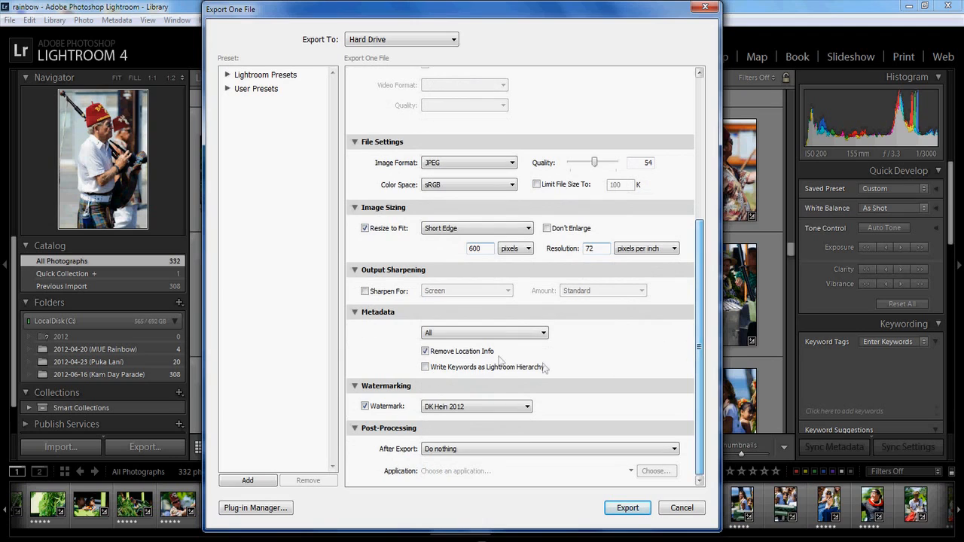
pyautogui.click(543, 335)
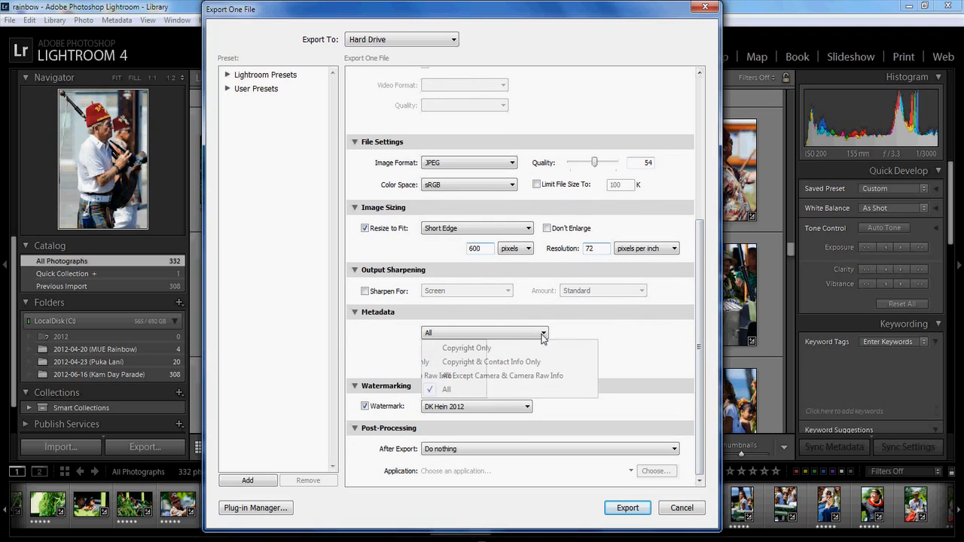
pyautogui.click(472, 337)
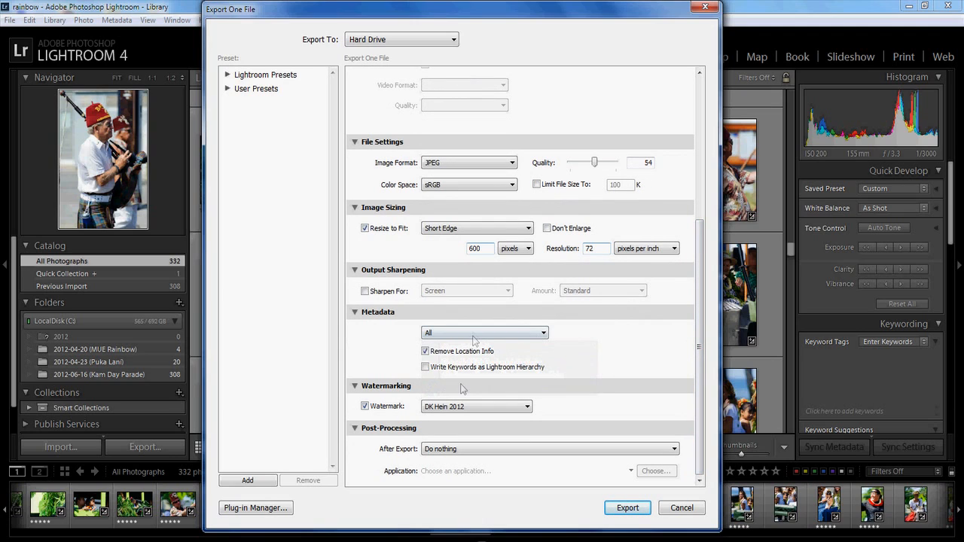
# Examine the current text watermark's font, effects and anchor options in the Watermark Editor, and close the editor.
pyautogui.click(501, 409)
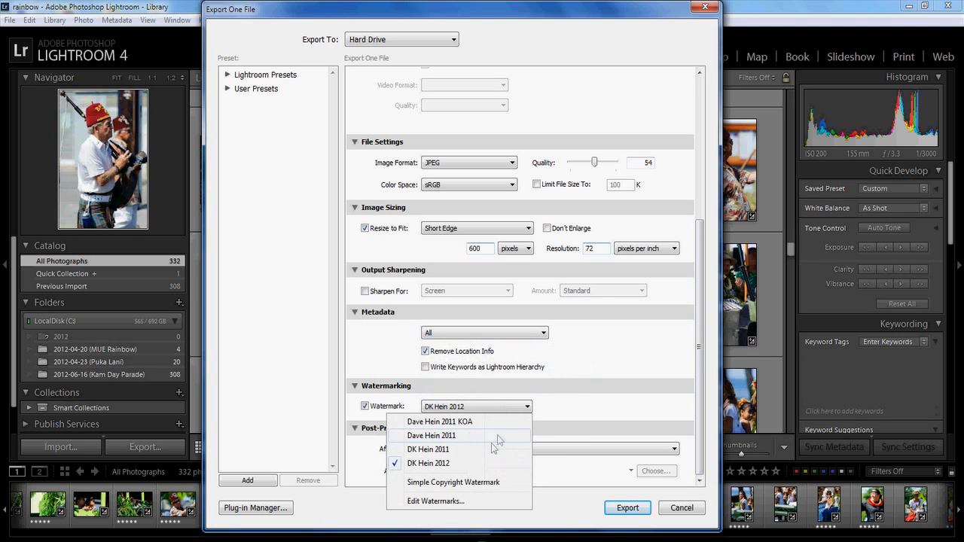
pyautogui.click(461, 504)
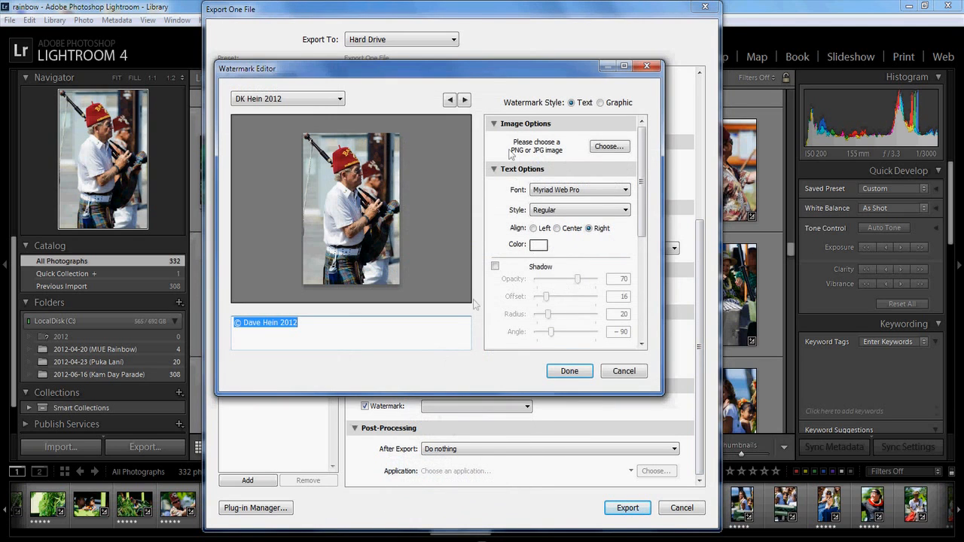
pyautogui.moveTo(470, 74); pyautogui.dragTo(512, 71)
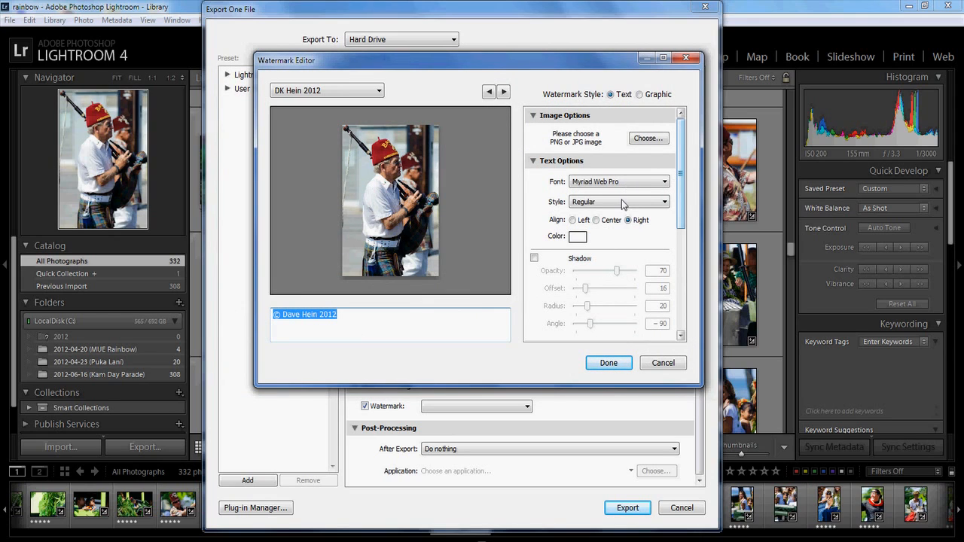
pyautogui.moveTo(680, 195); pyautogui.dragTo(669, 315)
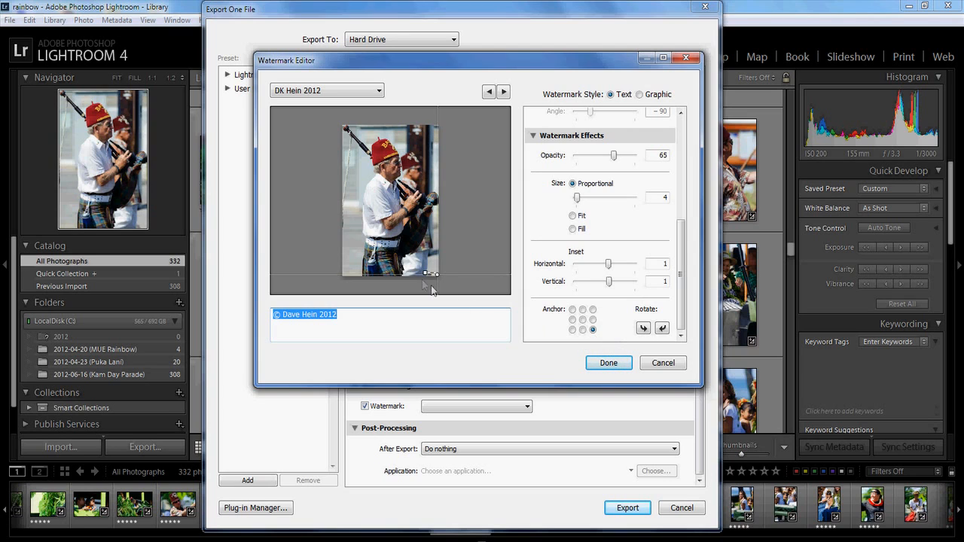
pyautogui.click(607, 363)
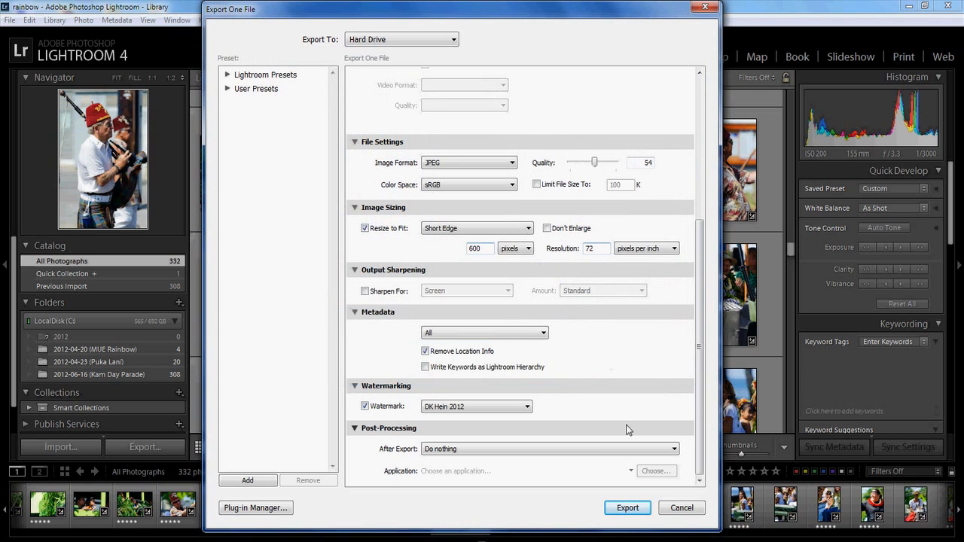
# Set the after-export action to Do nothing and export the photo.
pyautogui.click(496, 449)
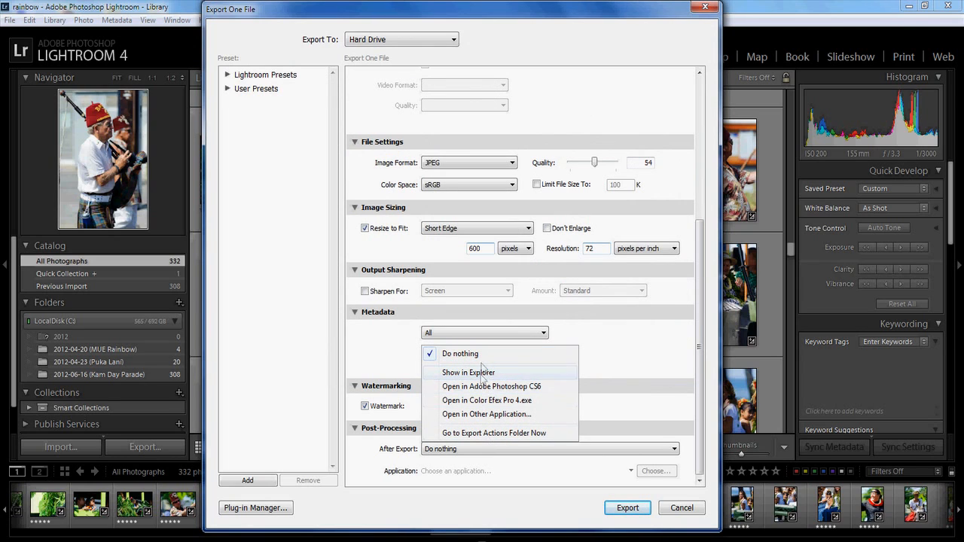
pyautogui.click(486, 354)
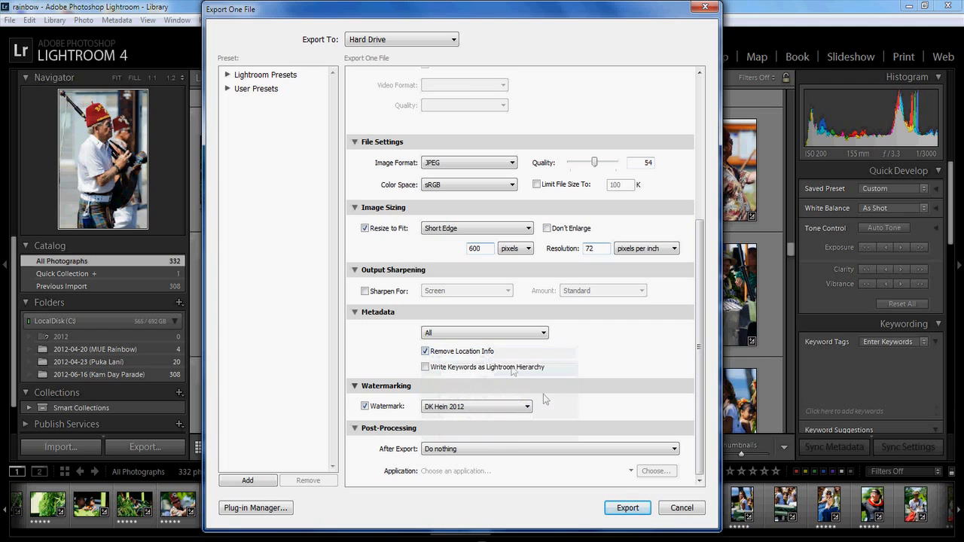
pyautogui.click(627, 508)
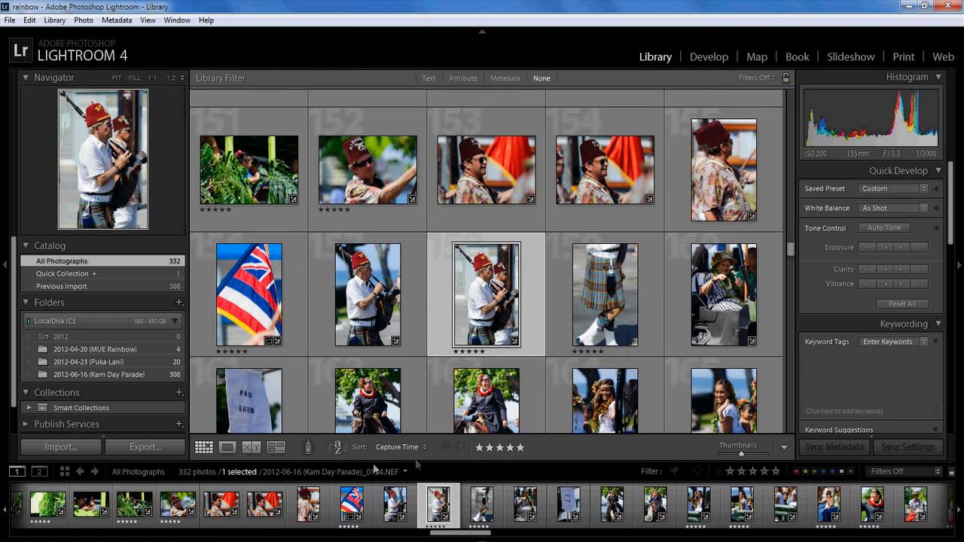
# View the bagpiper photo in loupe view, inspect the shirt collar at 1:1, and return to the fitted view.
pyautogui.click(227, 448)
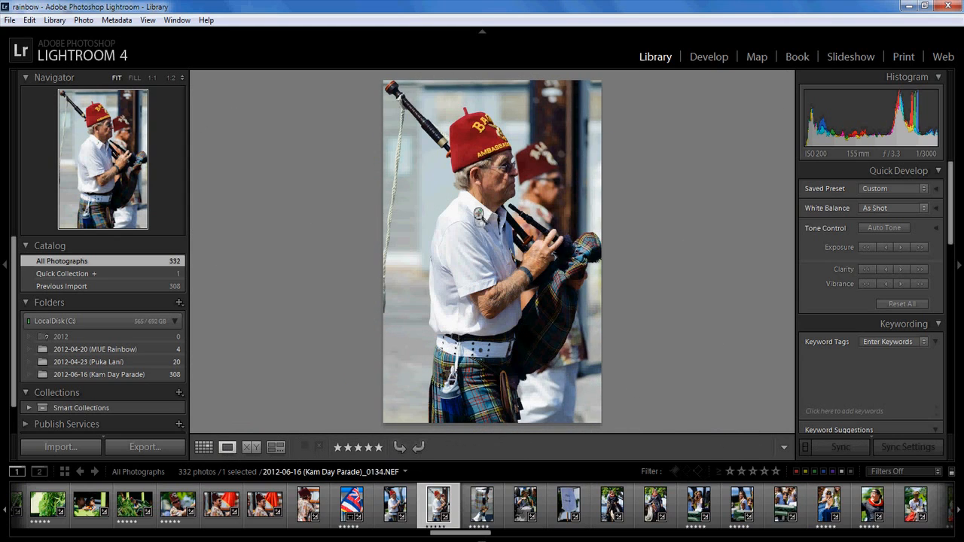
pyautogui.click(479, 213)
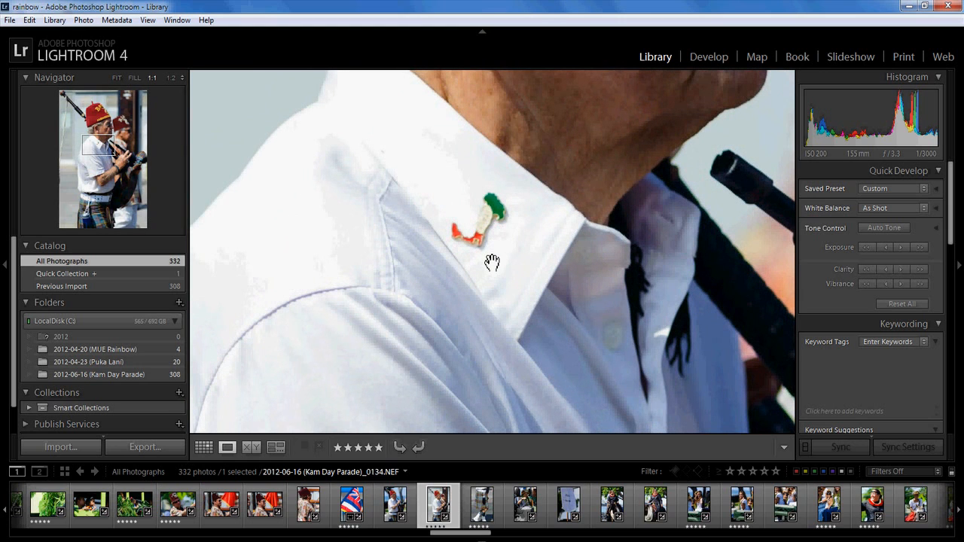
pyautogui.click(492, 263)
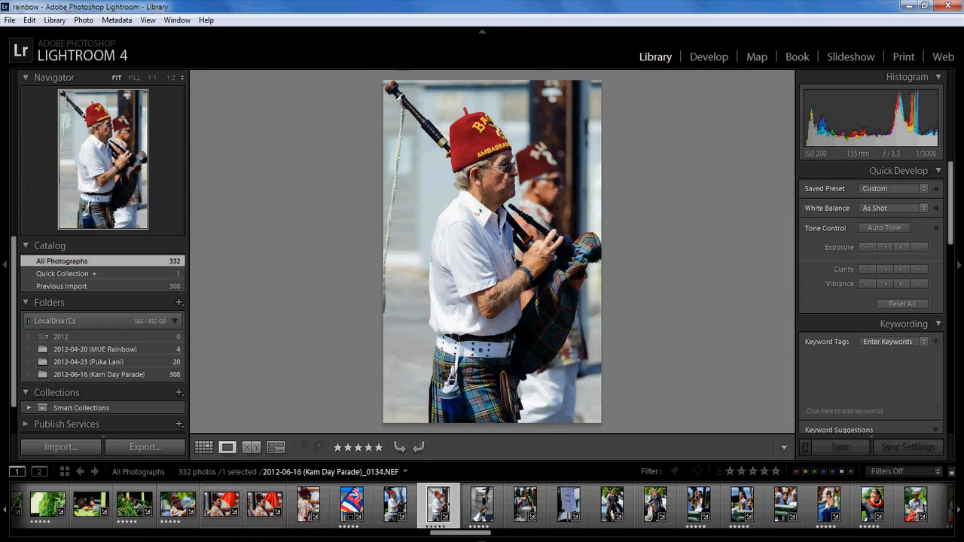
# Switch to Windows Explorer and open the Edits subfolder of 2012-06-16 (Kam Day Parade) within My Pictures, 2012.
pyautogui.press('super+e')
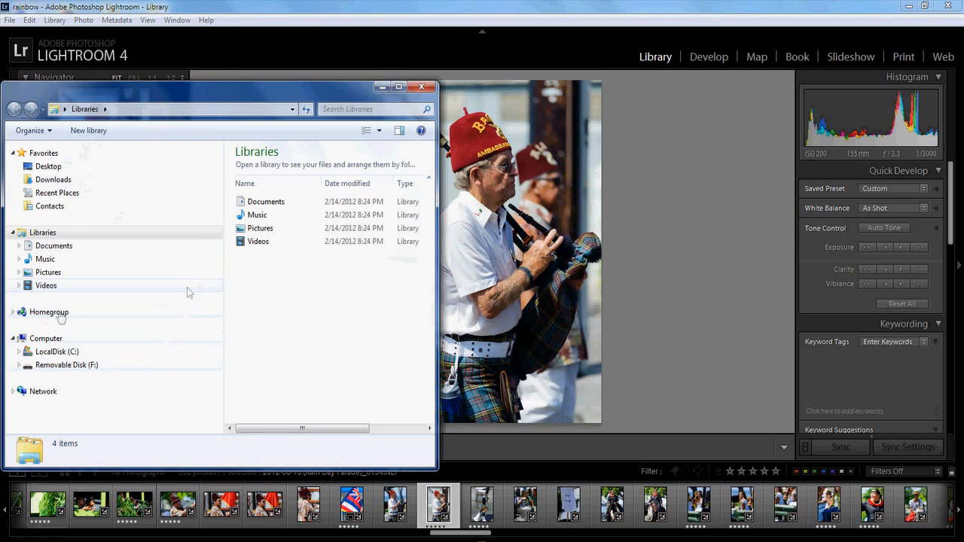
pyautogui.click(19, 246)
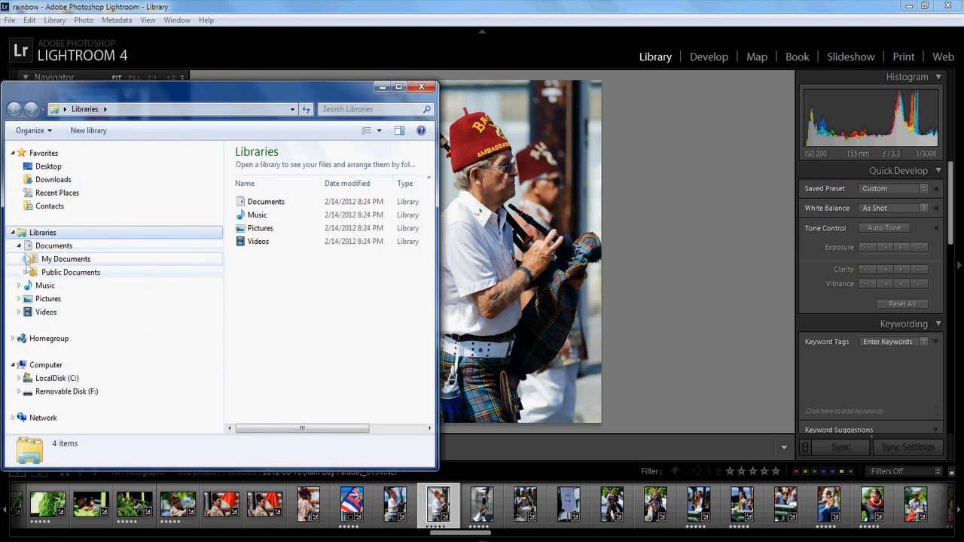
pyautogui.click(25, 258)
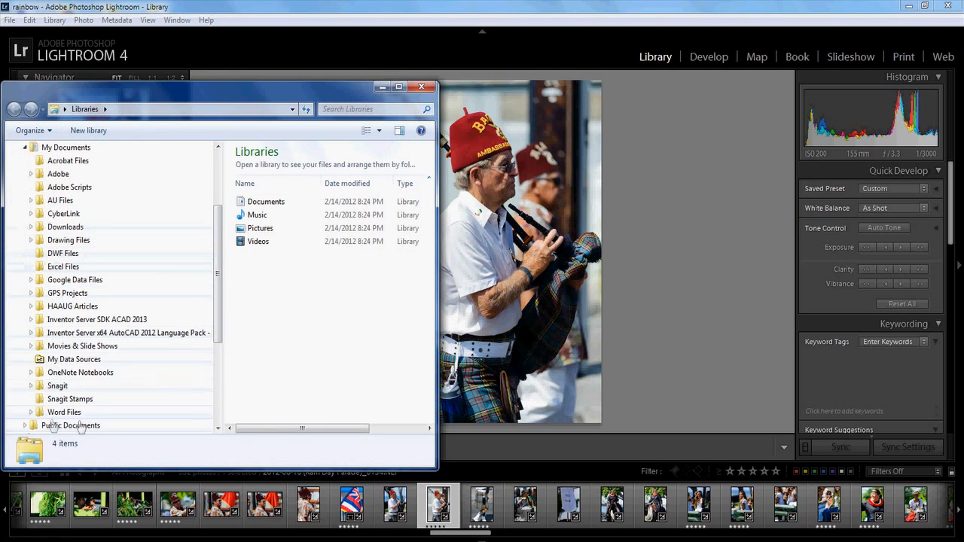
pyautogui.moveTo(218, 322); pyautogui.dragTo(217, 375)
pyautogui.click(19, 346)
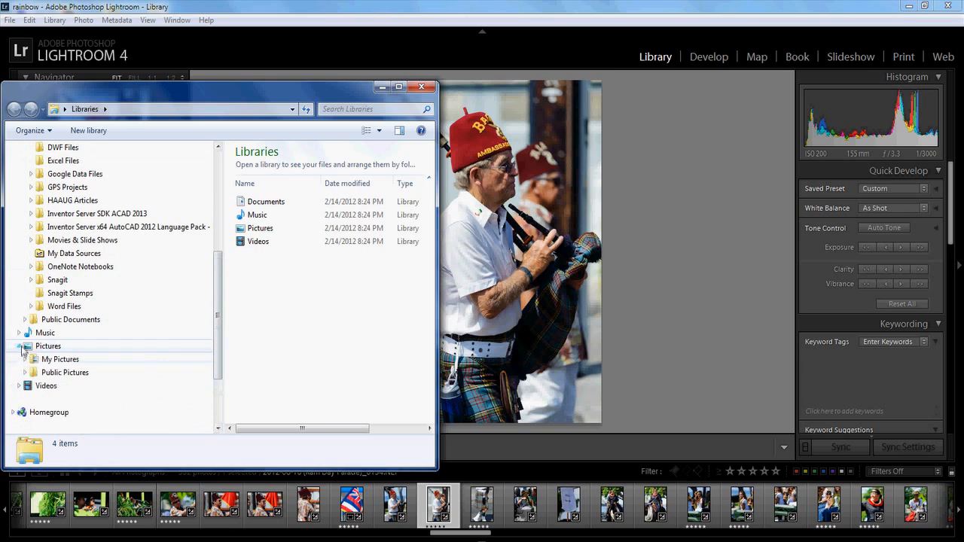
pyautogui.click(26, 359)
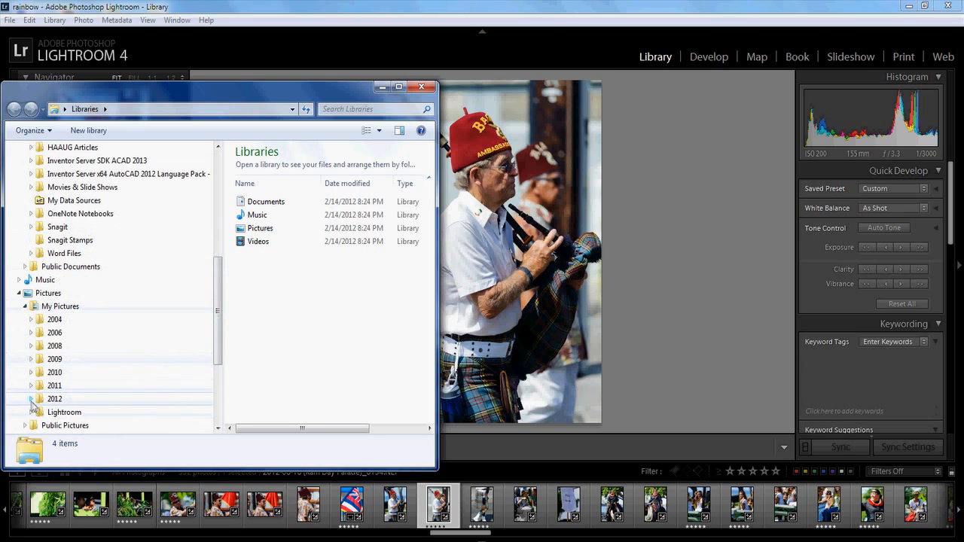
pyautogui.click(31, 399)
pyautogui.click(38, 413)
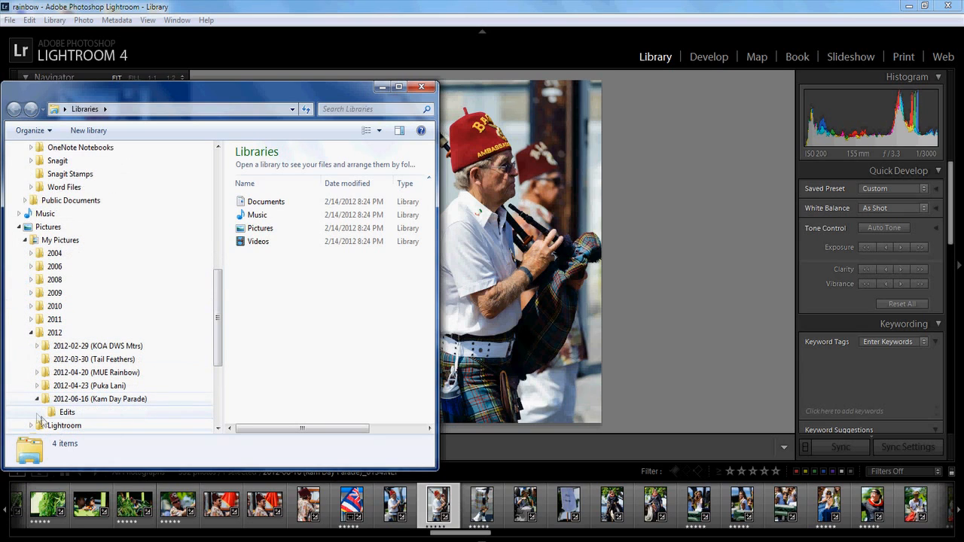
pyautogui.click(54, 413)
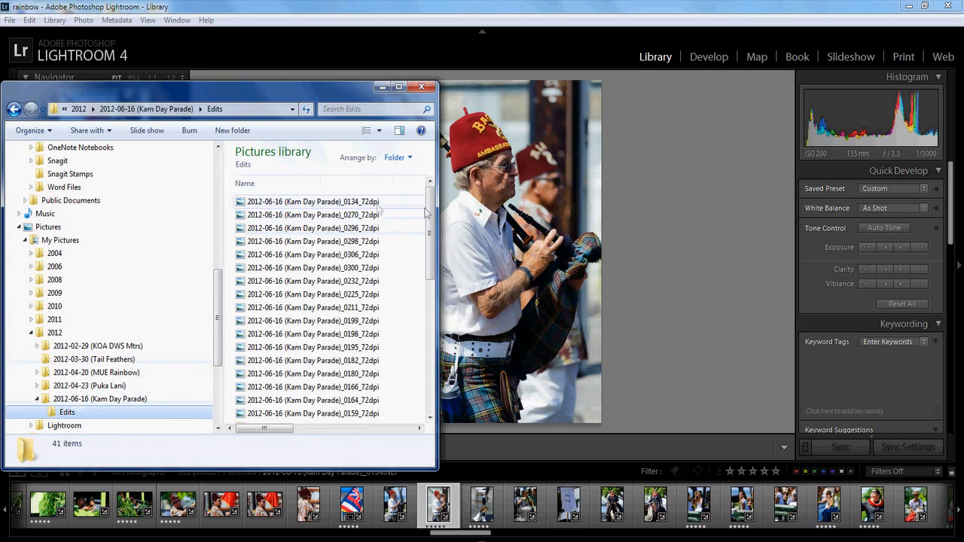
# Widen the Explorer window to show all file details and sort the exported files by date modified, newest first.
pyautogui.moveTo(434, 220); pyautogui.dragTo(840, 279)
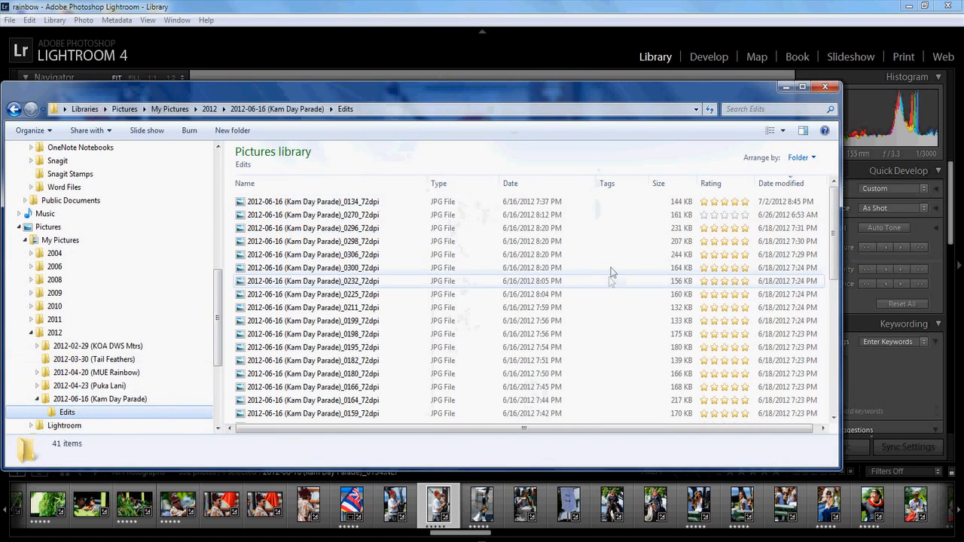
pyautogui.click(775, 185)
pyautogui.click(784, 184)
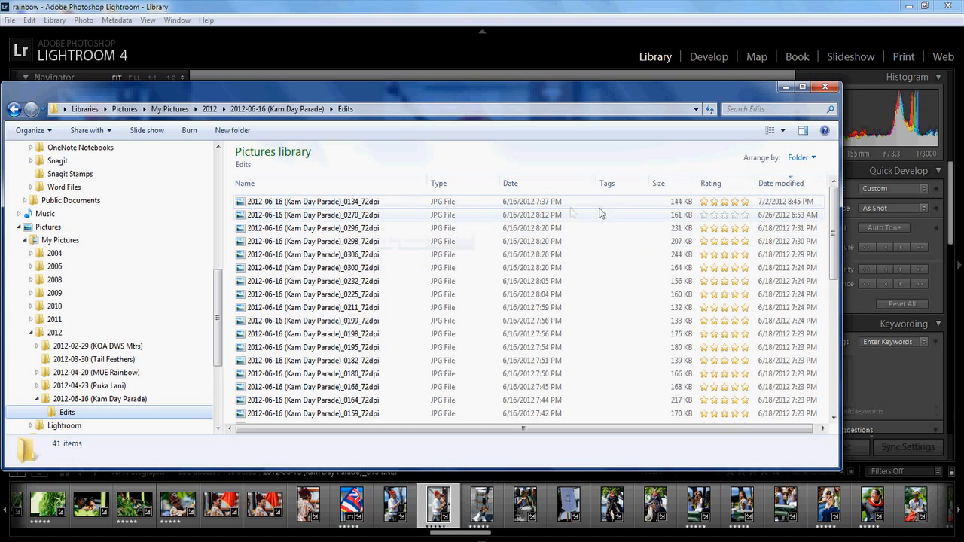
# View the exported 2012-06-16 (Kam Day Parade)_0134_72dpi JPEG, close the image and Explorer windows, and return to Lightroom.
pyautogui.doubleClick(241, 205)
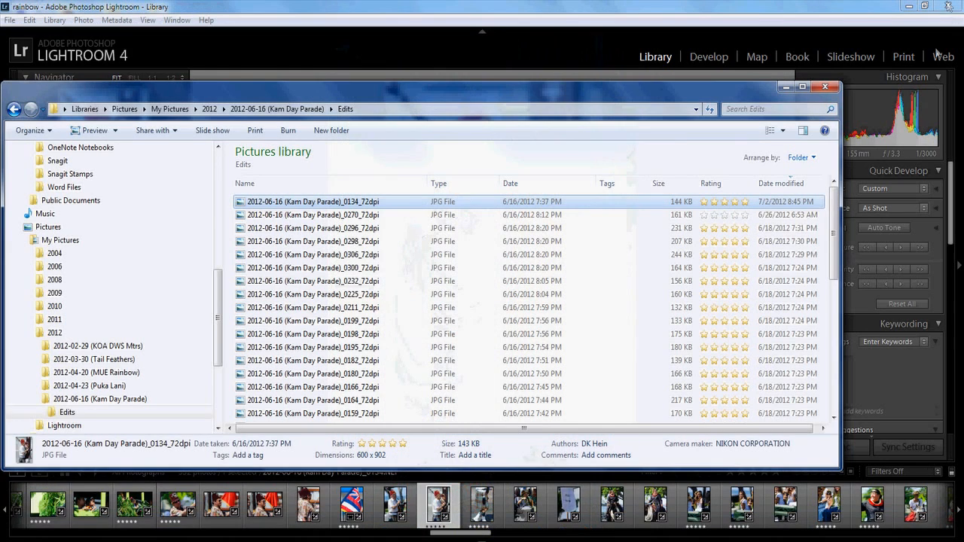
pyautogui.click(947, 7)
pyautogui.click(825, 86)
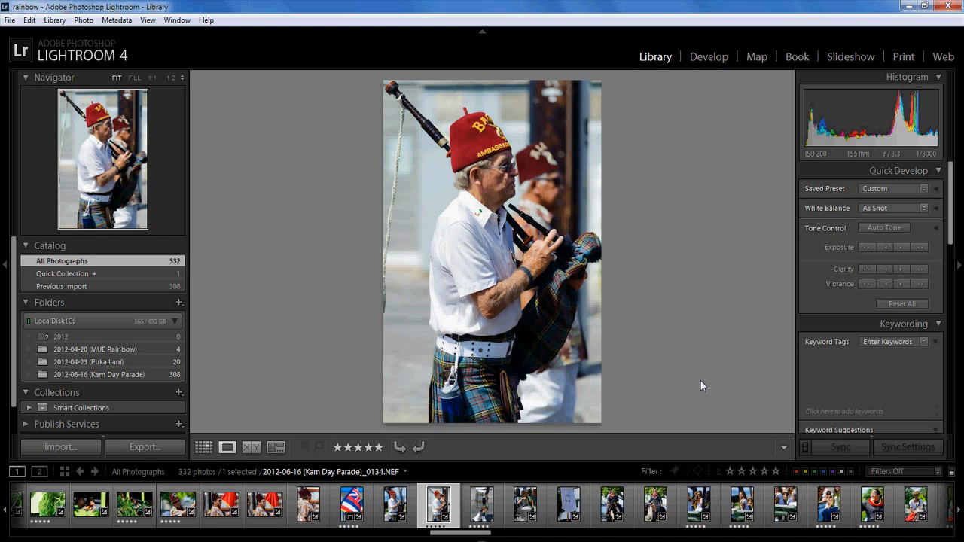
pyautogui.press('l')
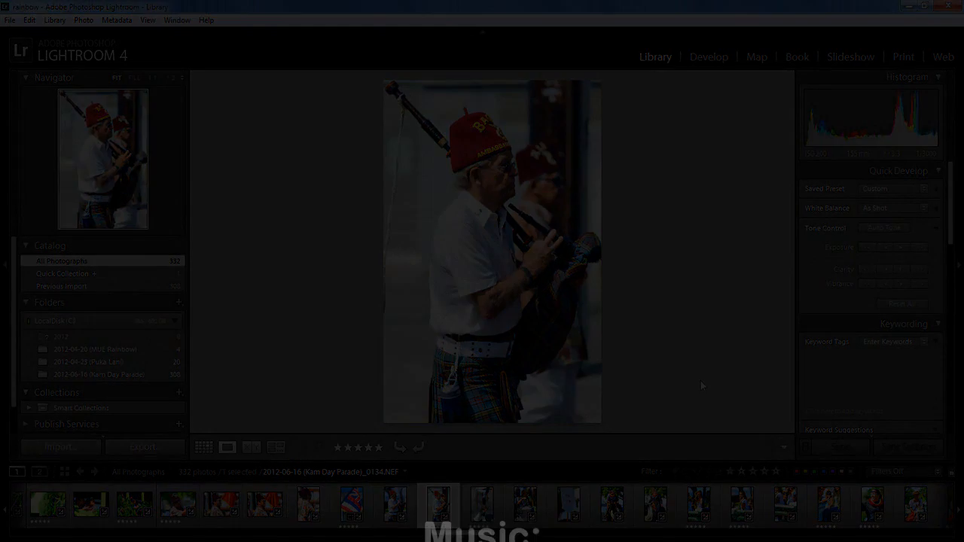